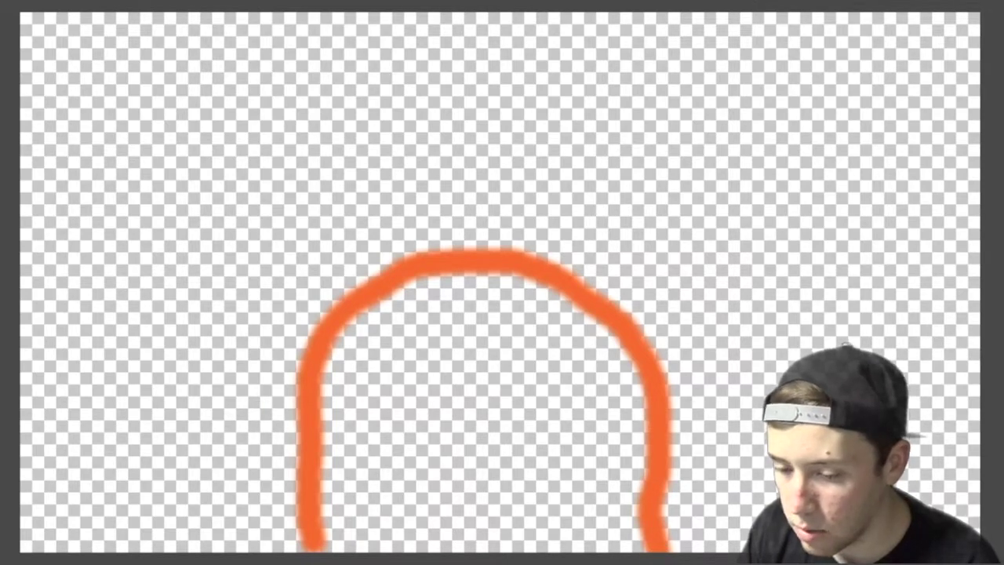
- Fill the body outline with solid orange, covering the unfilled edges, and paint a thick bright green stripe across its lower part
click(404, 388)
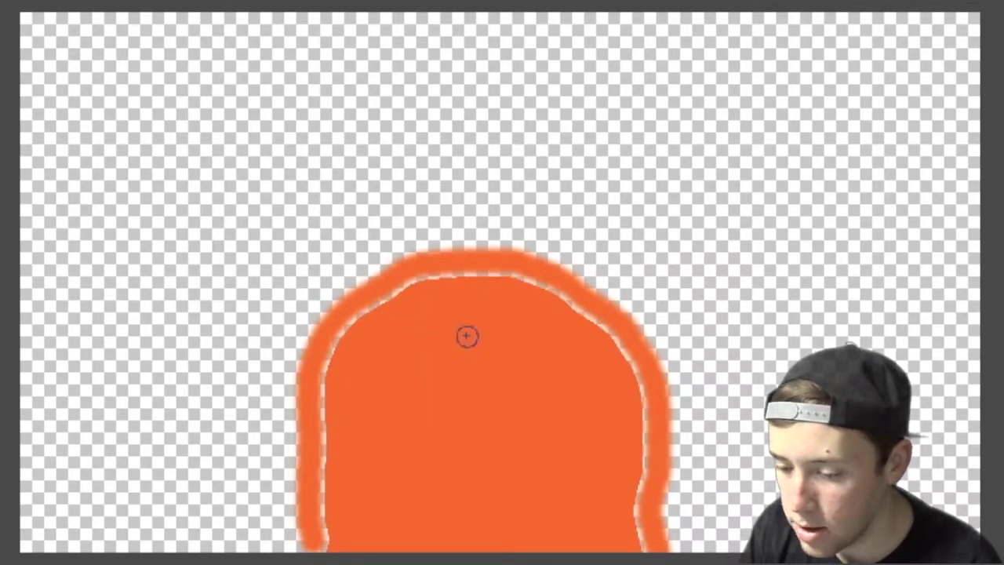
mouse_move(431, 272)
mouse_down()
mouse_move(368, 308)
mouse_move(333, 353)
mouse_move(322, 550)
mouse_up()
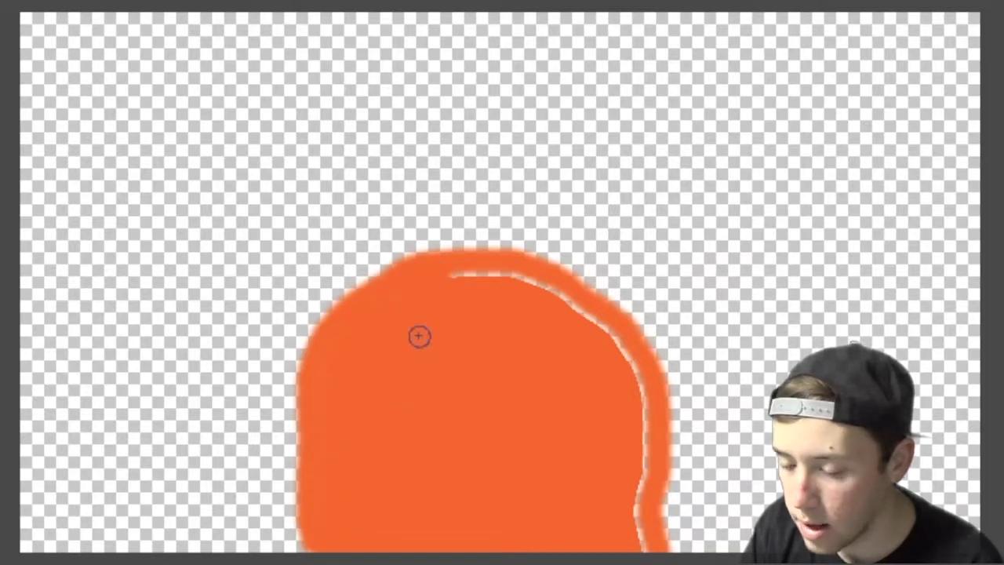
mouse_move(450, 280)
mouse_down()
mouse_move(554, 296)
mouse_move(605, 337)
mouse_move(635, 421)
mouse_move(637, 551)
mouse_up()
drag(305, 458, 666, 450)
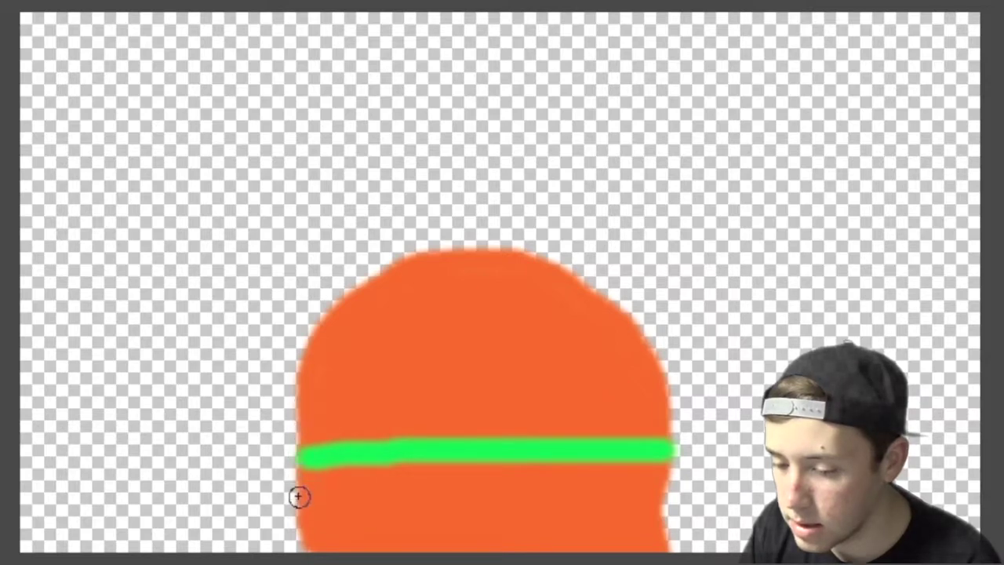
mouse_move(302, 495)
mouse_down()
mouse_move(667, 491)
mouse_move(302, 475)
mouse_up()
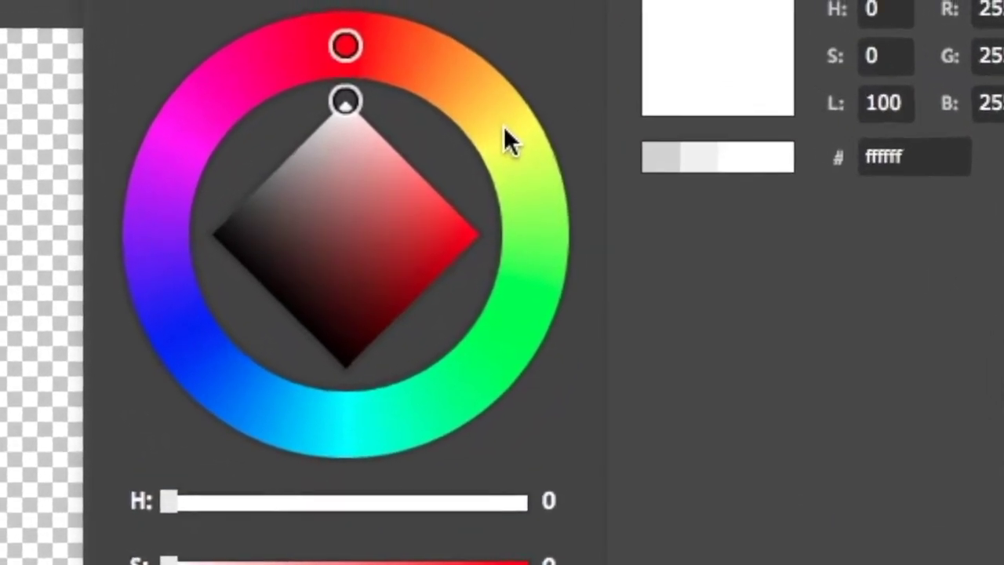
- Pick a light orange skin tone with H 35, S 59, L 100 and paint a filled neck and head above the orange body
click(498, 89)
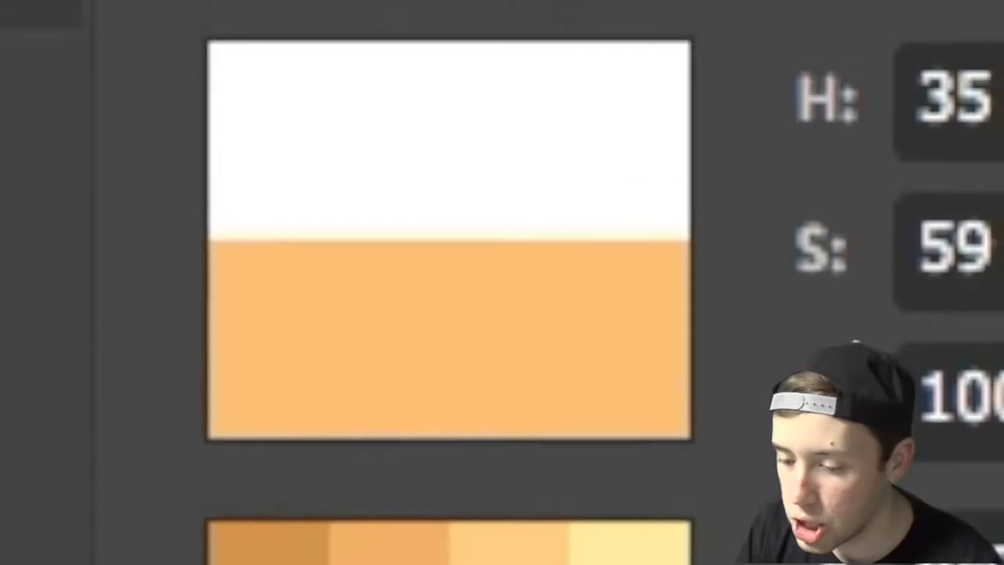
key(Return)
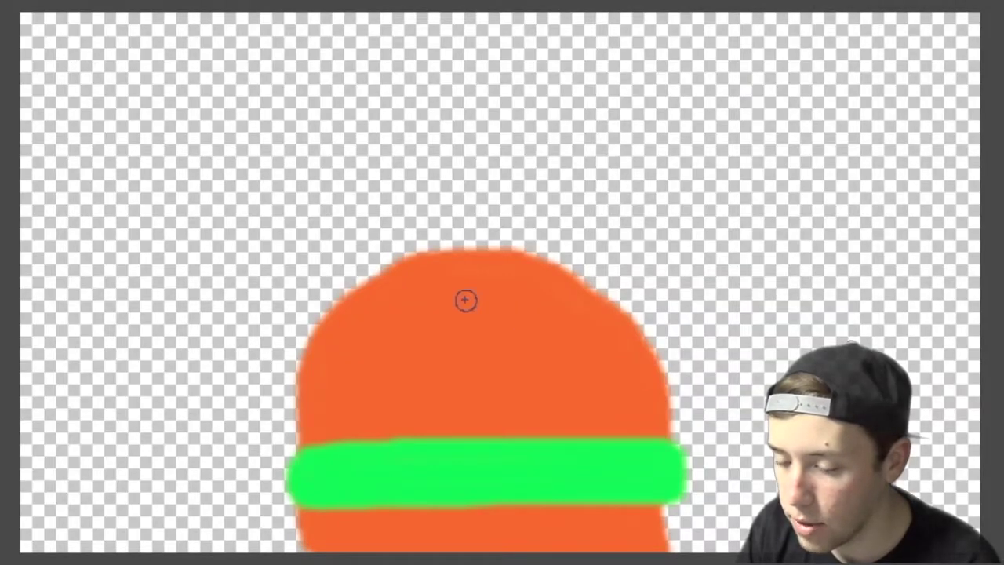
drag(354, 287, 411, 164)
mouse_move(581, 279)
mouse_down()
mouse_move(504, 150)
mouse_move(515, 99)
mouse_move(471, 61)
mouse_move(418, 63)
mouse_move(387, 175)
mouse_move(403, 185)
mouse_up()
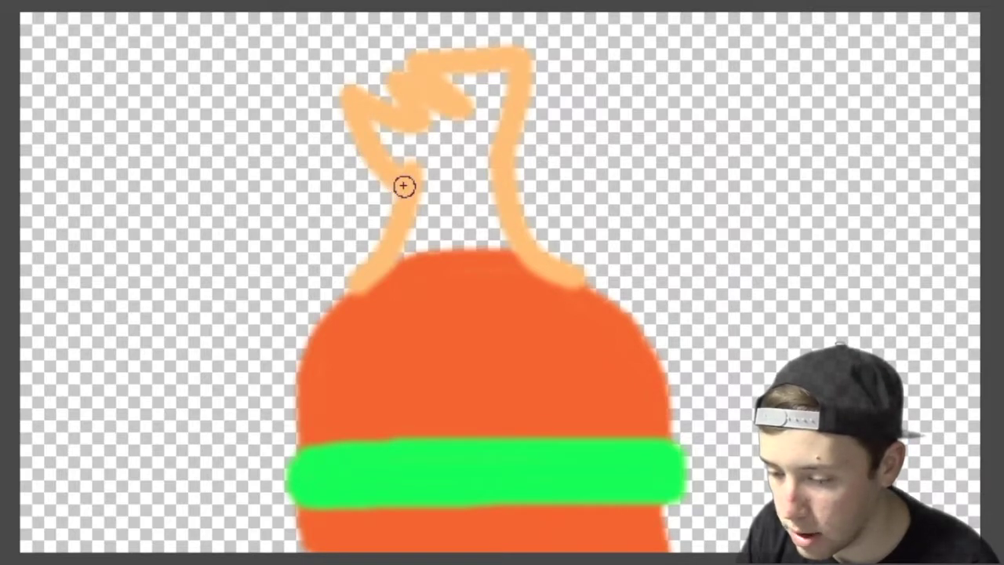
click(505, 75)
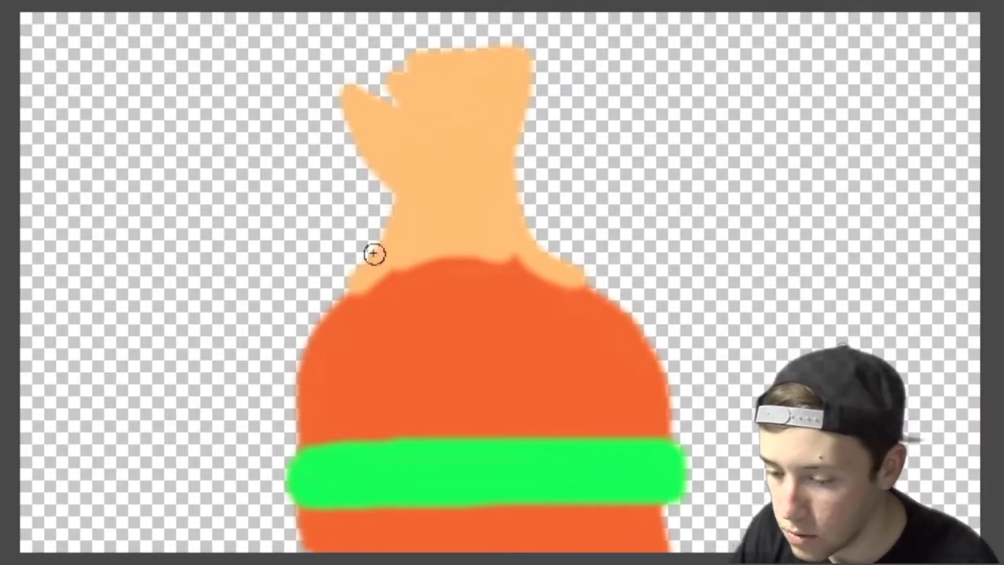
- Paint spiky black hair over the top and both sides of the head with thick brush strokes
mouse_move(526, 55)
mouse_down()
mouse_move(523, 167)
mouse_move(545, 164)
mouse_move(547, 62)
mouse_move(602, 126)
mouse_move(577, 41)
mouse_move(674, 41)
mouse_up()
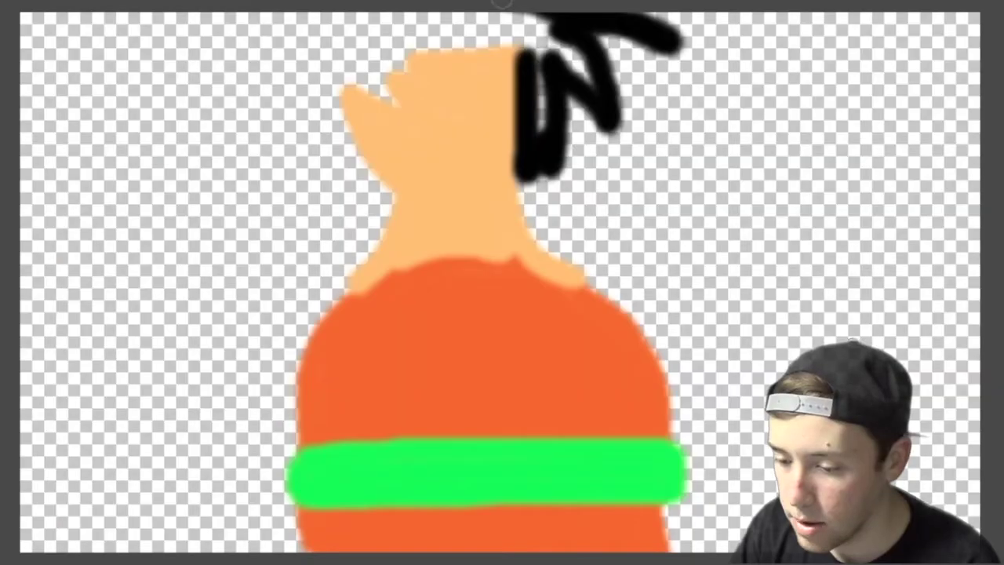
mouse_move(502, 3)
mouse_down()
mouse_move(392, 11)
mouse_move(395, 107)
mouse_move(422, 126)
mouse_move(314, 49)
mouse_move(332, 22)
mouse_move(251, 120)
mouse_move(272, 118)
mouse_move(306, 73)
mouse_move(478, 49)
mouse_move(637, 152)
mouse_up()
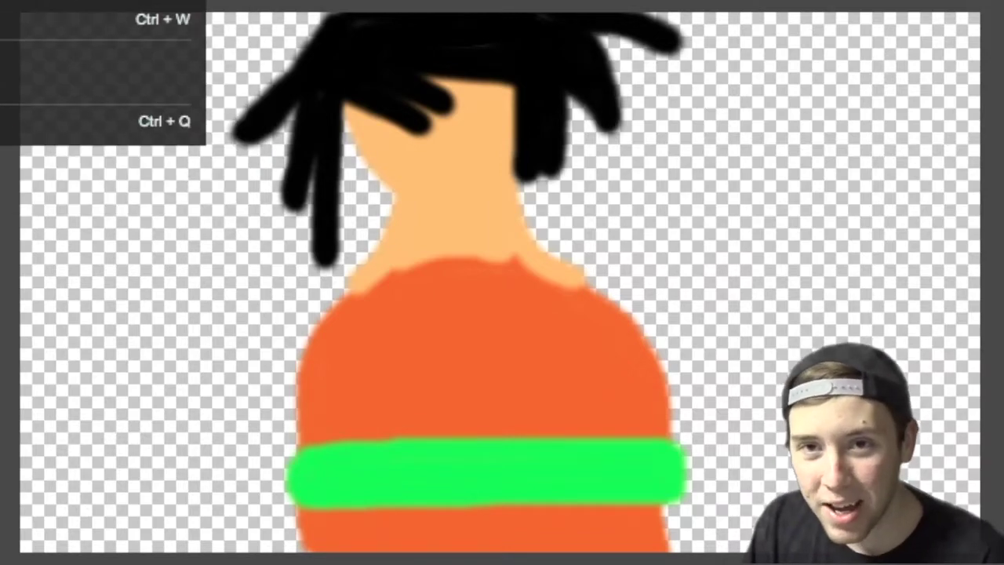
- Import the brown anime eyes image onto the face and paint black hair strands hanging over one eye
key(ctrl+o)
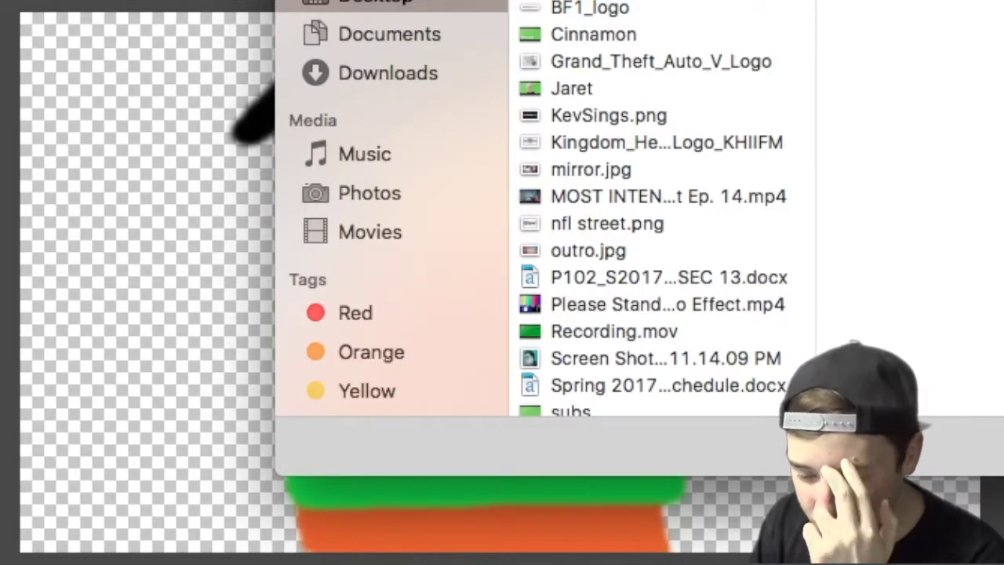
scroll(667, 212, up, 2)
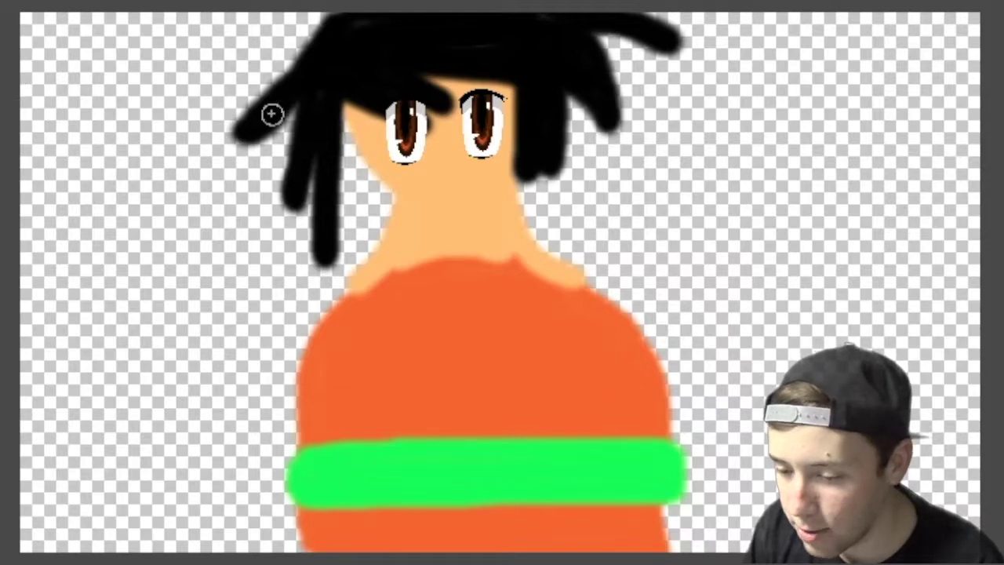
mouse_move(412, 83)
mouse_down()
mouse_move(446, 101)
mouse_move(432, 115)
mouse_move(399, 96)
mouse_move(446, 146)
mouse_move(356, 97)
mouse_up()
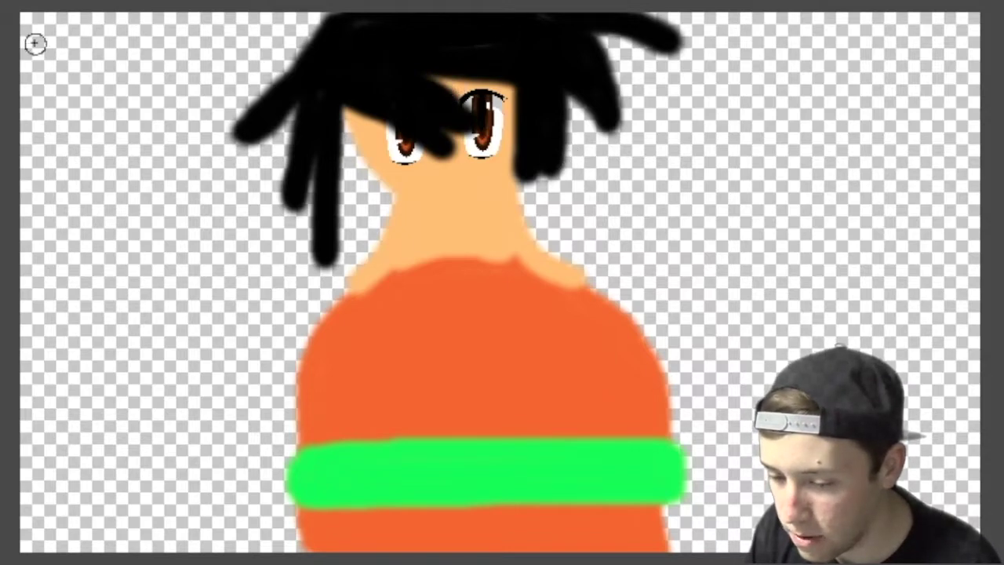
- Draw the jawline, nose, mouth and neck creases with thin black lines
drag(398, 200, 511, 202)
mouse_move(454, 160)
mouse_down()
mouse_move(463, 184)
mouse_move(447, 172)
mouse_move(471, 209)
mouse_move(455, 202)
mouse_up()
mouse_move(463, 239)
mouse_down()
mouse_move(462, 264)
mouse_move(491, 237)
mouse_move(536, 257)
mouse_up()
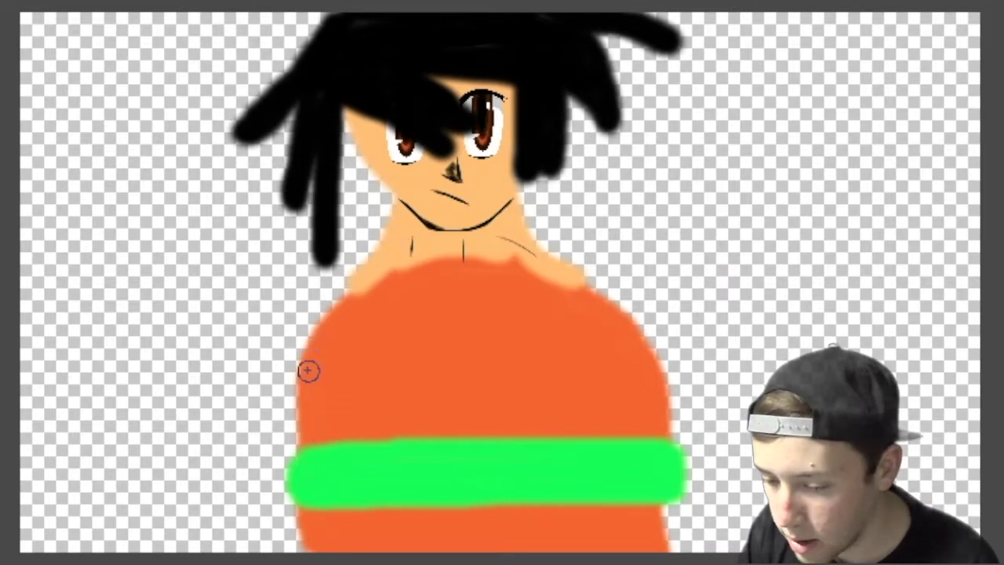
- Paint orange sleeves beside the neck and outline the sleeves, shoulders and torso with thin black lines
mouse_move(305, 361)
mouse_down()
mouse_move(264, 256)
mouse_move(298, 233)
mouse_move(386, 214)
mouse_move(235, 376)
mouse_up()
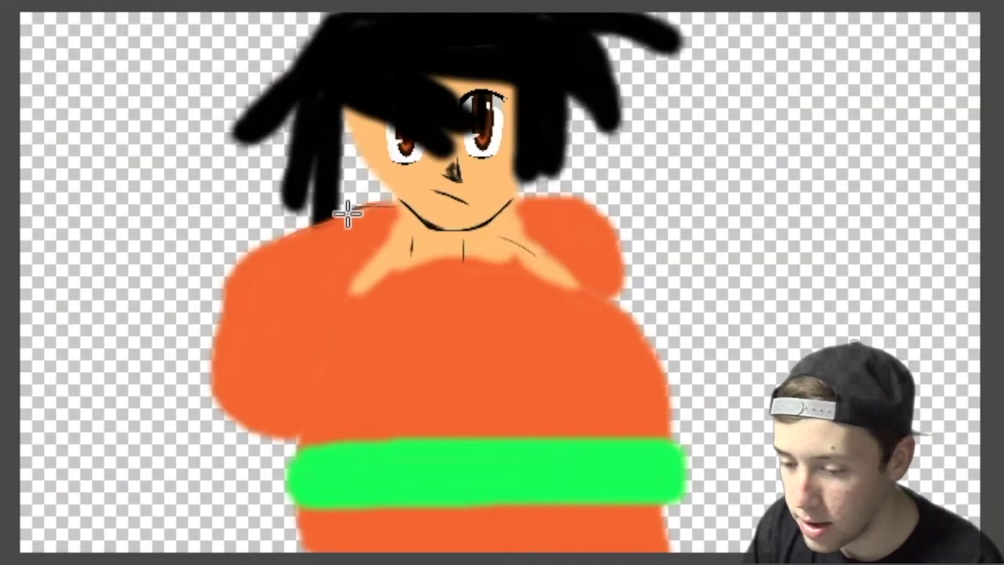
mouse_move(348, 213)
mouse_down()
mouse_move(256, 262)
mouse_move(316, 330)
mouse_move(343, 321)
mouse_up()
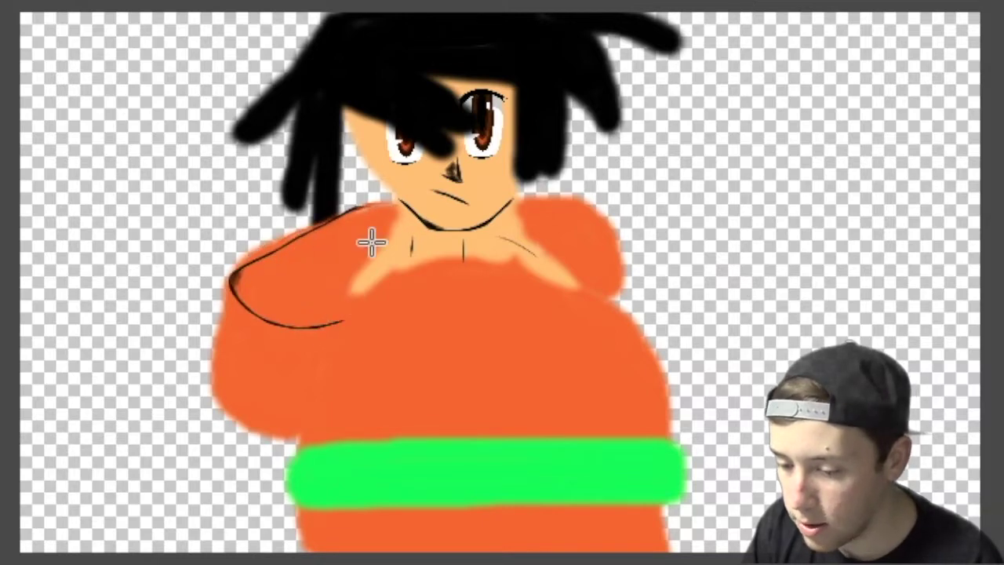
mouse_move(403, 209)
mouse_down()
mouse_move(316, 238)
mouse_move(268, 279)
mouse_move(276, 300)
mouse_move(343, 291)
mouse_up()
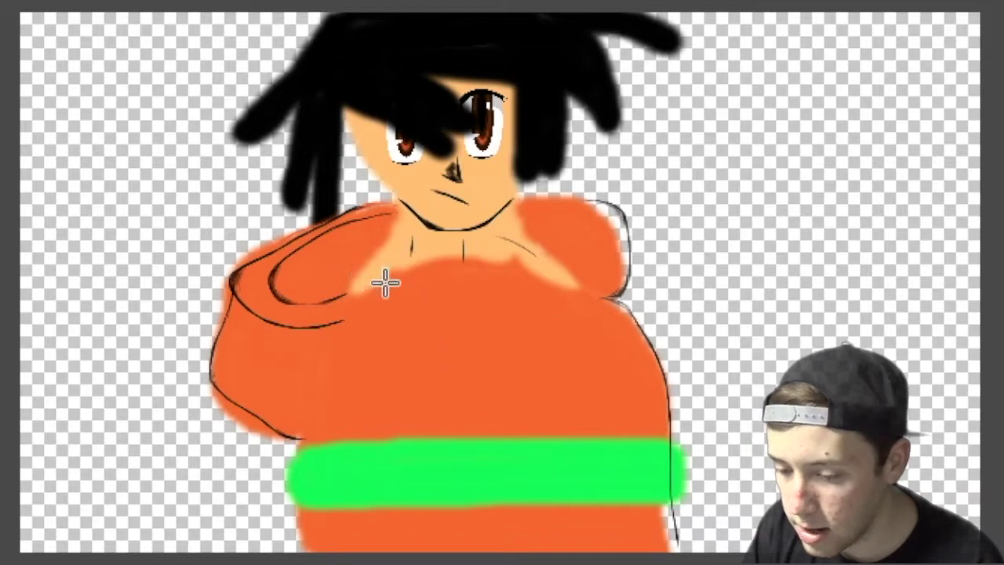
mouse_move(349, 298)
mouse_down()
mouse_move(296, 498)
mouse_move(299, 533)
mouse_up()
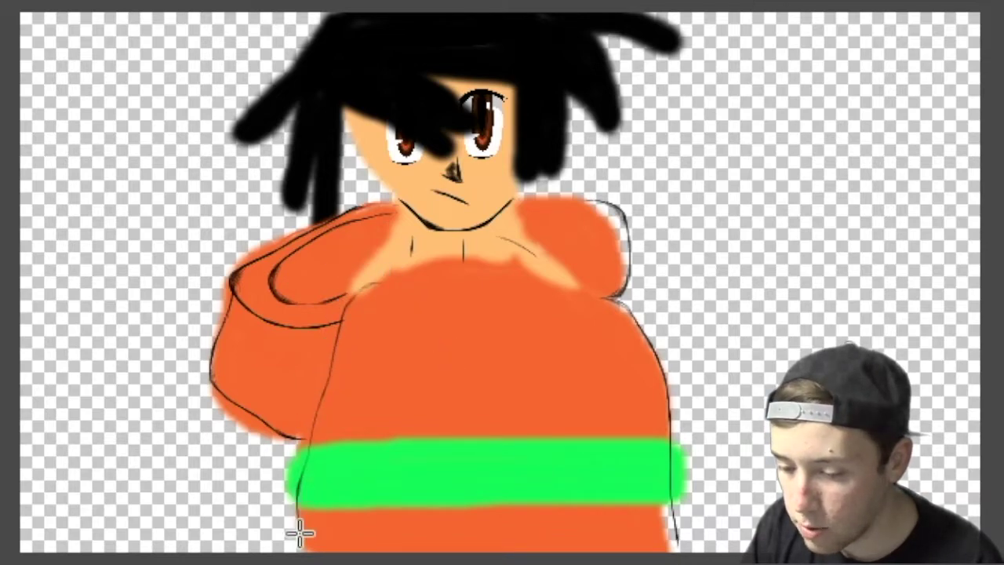
mouse_move(408, 269)
mouse_down()
mouse_move(510, 278)
mouse_move(632, 307)
mouse_up()
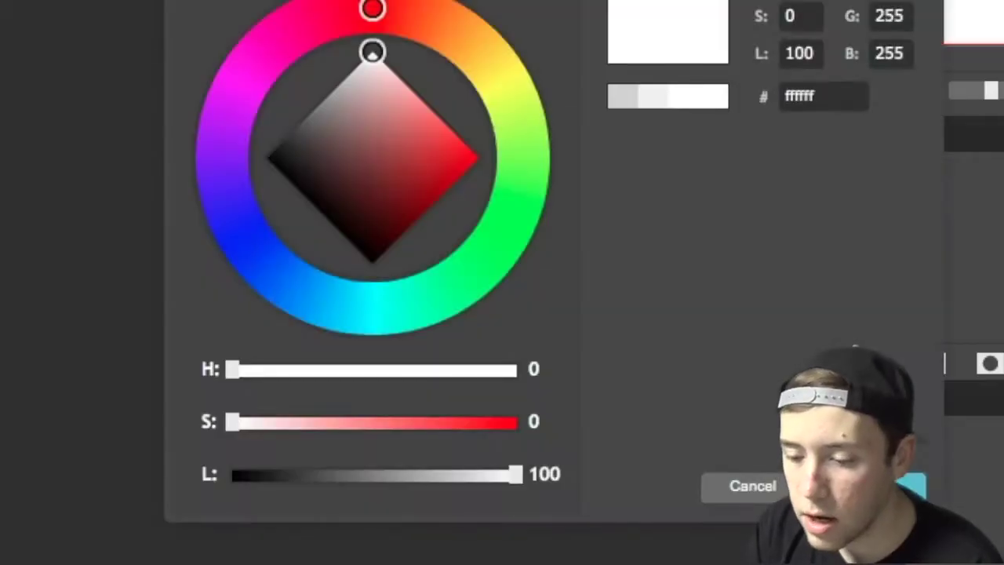
- Outline a second figure's torso and two bent arms on a blank canvas with a thick black brush
click(478, 30)
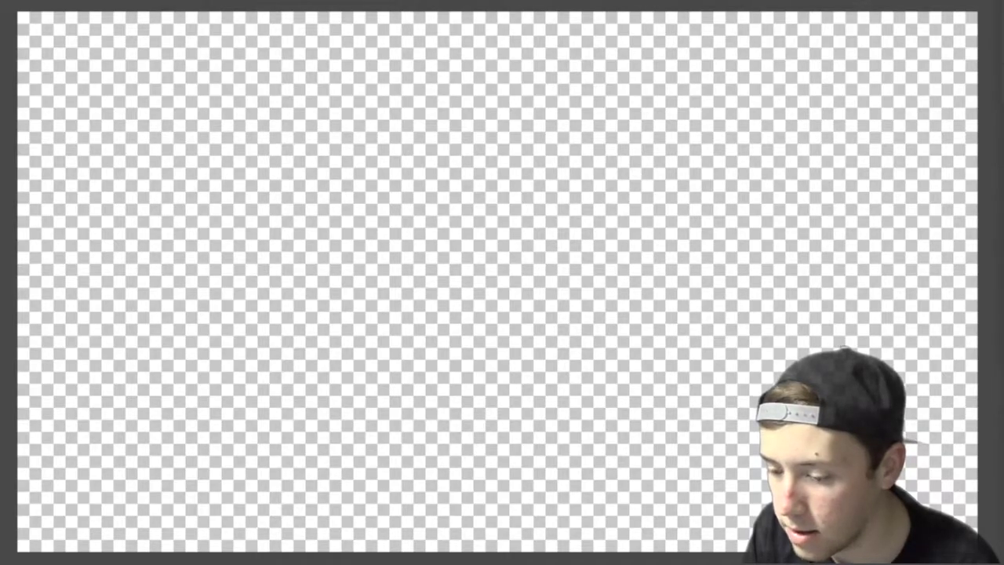
mouse_move(393, 293)
mouse_down()
mouse_move(374, 558)
mouse_move(393, 287)
mouse_move(424, 256)
mouse_move(644, 353)
mouse_move(648, 452)
mouse_up()
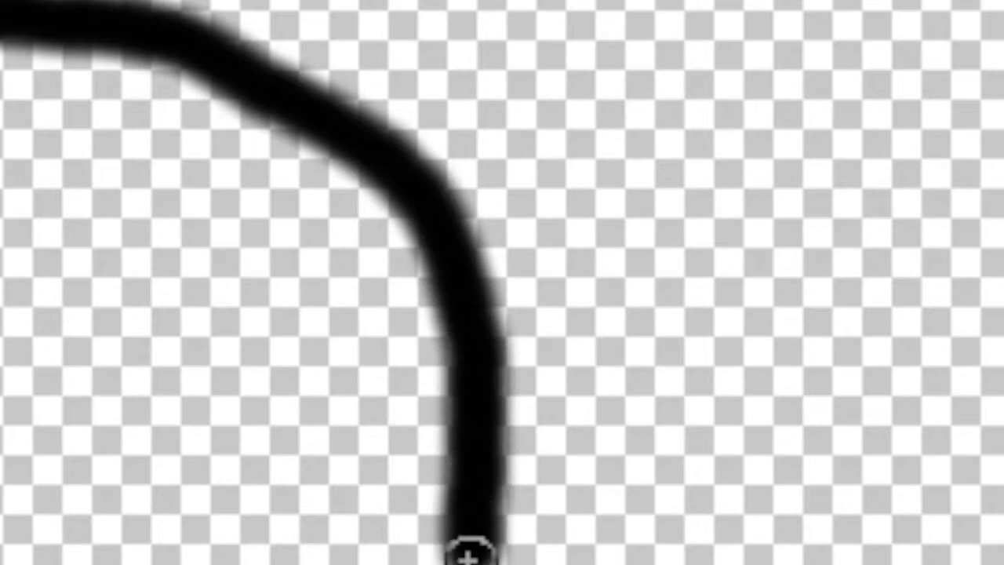
drag(469, 553, 488, 426)
drag(733, 363, 363, 347)
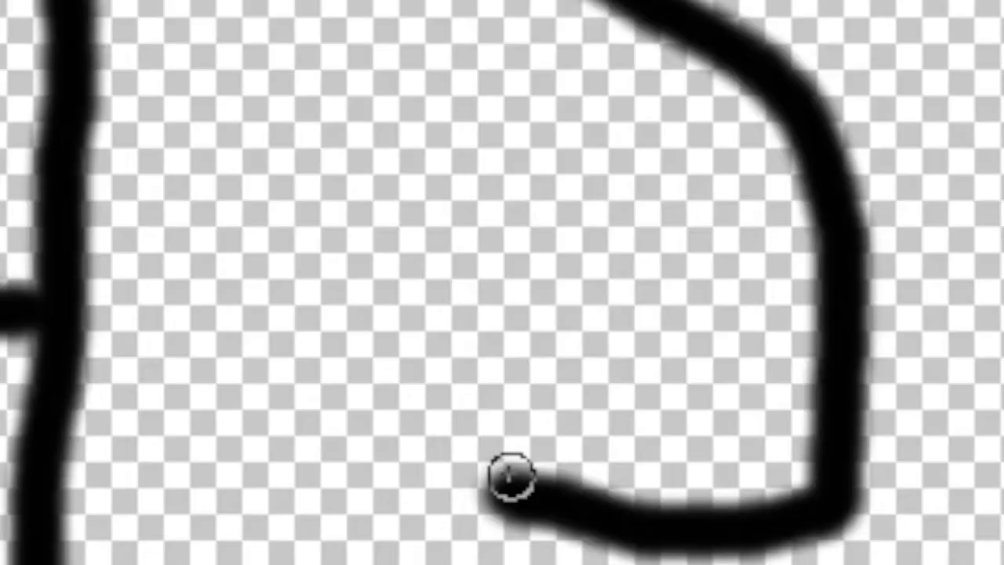
mouse_move(594, 486)
mouse_down()
mouse_move(511, 470)
mouse_move(509, 424)
mouse_move(597, 453)
mouse_move(688, 448)
mouse_move(695, 405)
mouse_move(561, 341)
mouse_move(555, 541)
mouse_up()
mouse_move(224, 404)
mouse_down()
mouse_move(190, 352)
mouse_move(376, 354)
mouse_up()
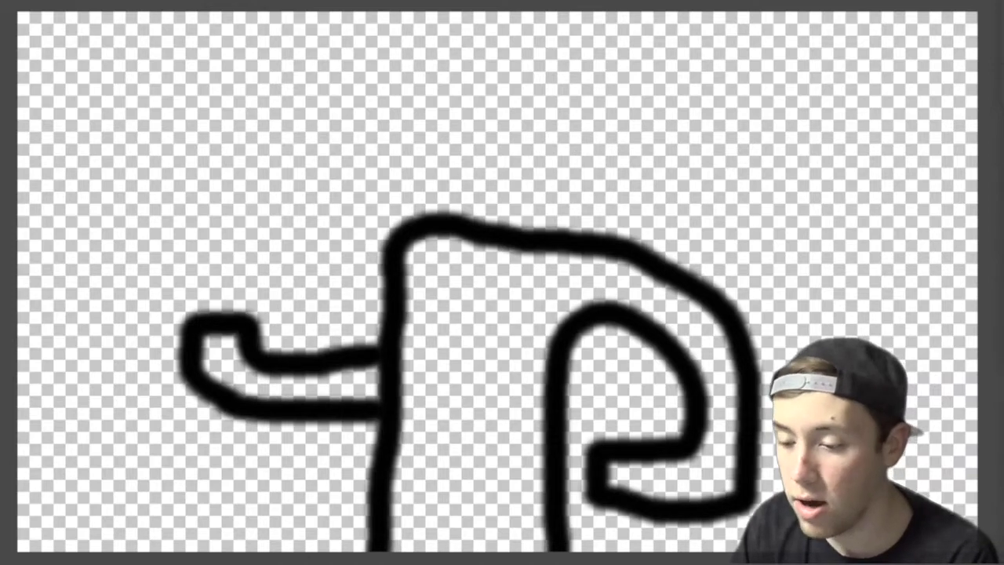
- Paint a white block across the middle of the black-outlined torso and colour both arms grey
mouse_move(392, 326)
mouse_down()
mouse_move(395, 425)
mouse_move(549, 423)
mouse_move(549, 352)
mouse_move(522, 338)
mouse_move(390, 331)
mouse_up()
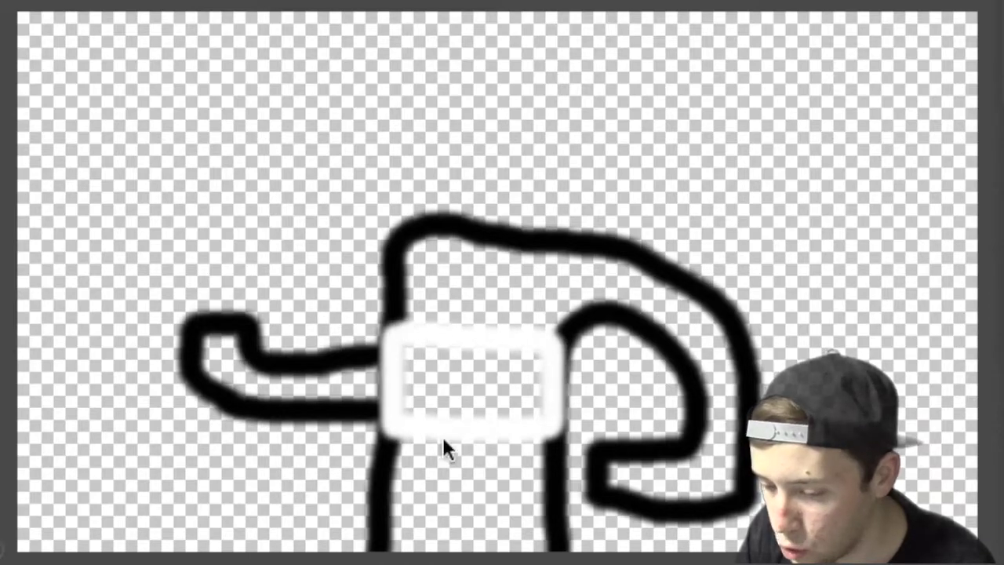
mouse_move(572, 251)
mouse_down()
mouse_move(554, 332)
mouse_move(602, 312)
mouse_move(632, 313)
mouse_move(693, 387)
mouse_move(695, 422)
mouse_move(679, 441)
mouse_move(622, 459)
mouse_move(601, 450)
mouse_move(597, 493)
mouse_move(722, 508)
mouse_up()
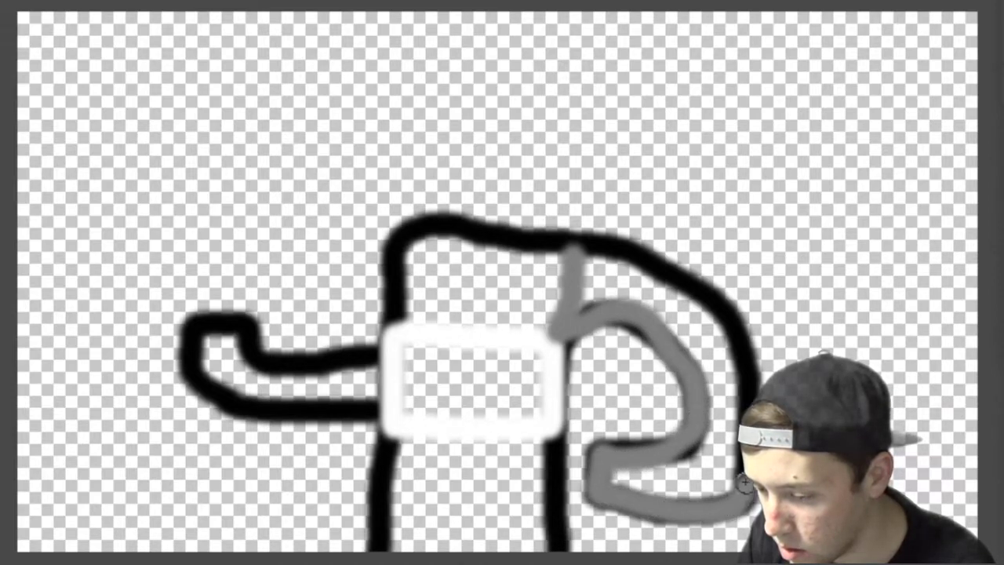
mouse_move(739, 359)
mouse_down()
mouse_move(719, 316)
mouse_move(654, 271)
mouse_move(582, 243)
mouse_up()
mouse_move(382, 354)
mouse_down()
mouse_move(264, 354)
mouse_move(244, 330)
mouse_move(191, 320)
mouse_move(199, 374)
mouse_move(278, 418)
mouse_move(396, 410)
mouse_up()
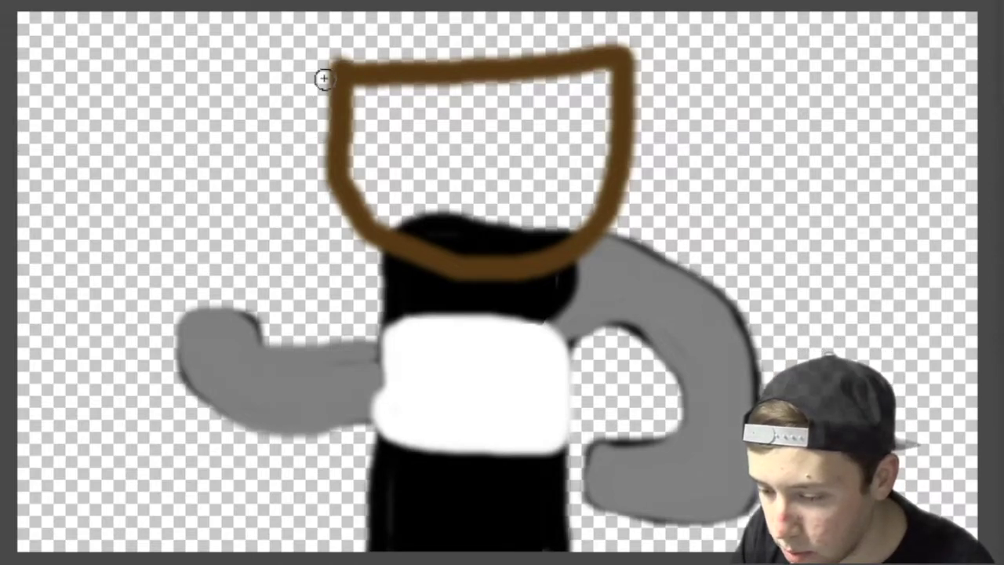
- Paint a scalloped outline of curly hair in black across the top of the brown head and fill it with black
mouse_move(340, 29)
mouse_down()
mouse_move(325, 36)
mouse_move(364, 93)
mouse_move(400, 65)
mouse_up()
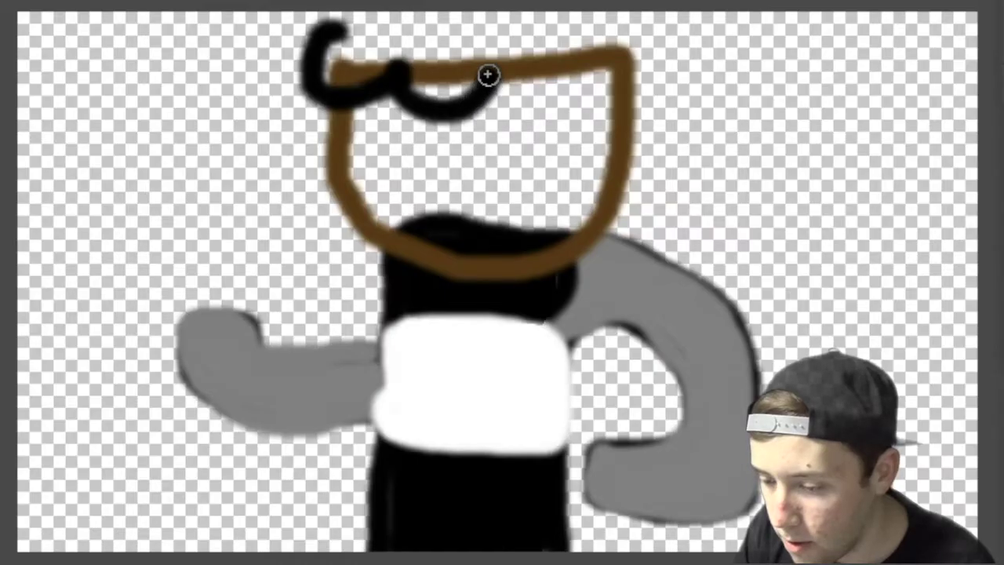
mouse_move(489, 74)
mouse_down()
mouse_move(586, 102)
mouse_move(588, 78)
mouse_move(654, 109)
mouse_move(672, 75)
mouse_move(652, 29)
mouse_move(569, 10)
mouse_move(529, 30)
mouse_move(479, 7)
mouse_move(446, 27)
mouse_move(416, 10)
mouse_move(375, 8)
mouse_move(310, 51)
mouse_up()
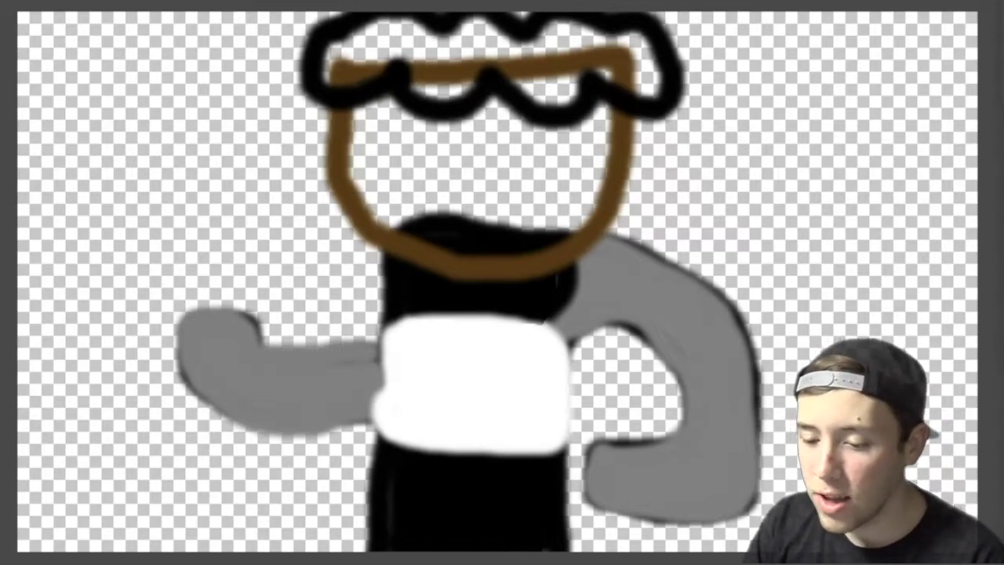
click(395, 40)
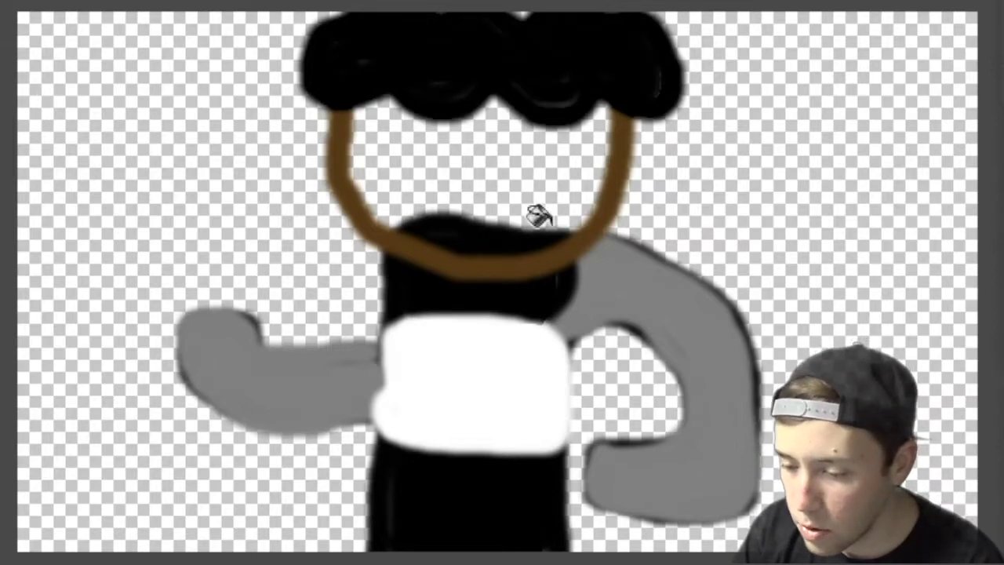
- Fill the face with dark brown and draw a wide open smile on it with thin black lines
click(414, 140)
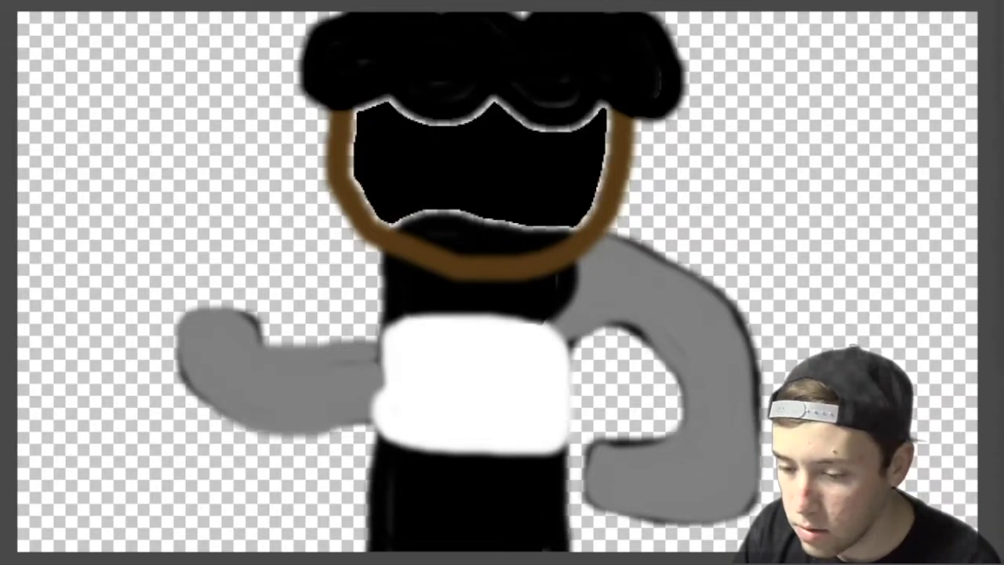
click(538, 170)
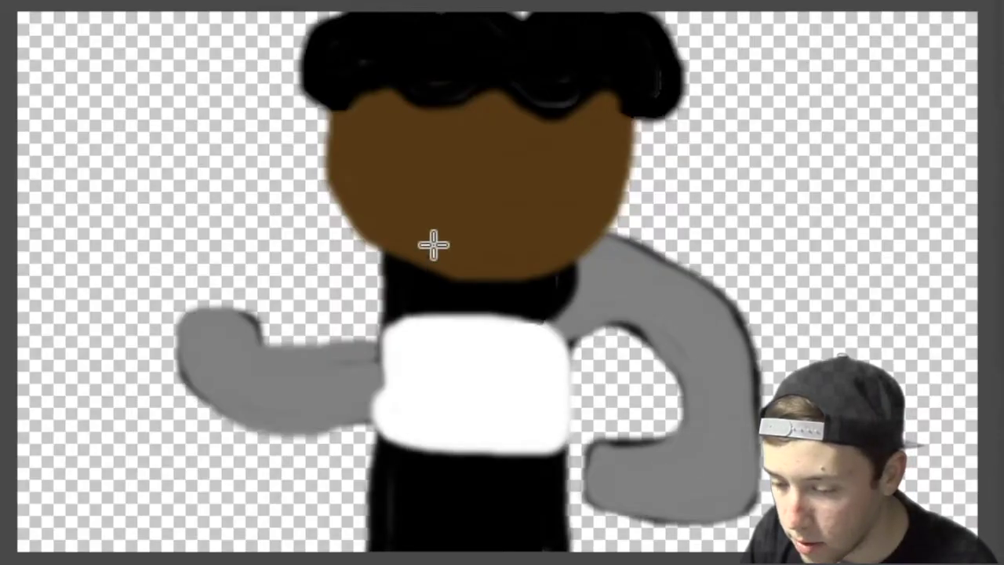
drag(399, 217, 475, 259)
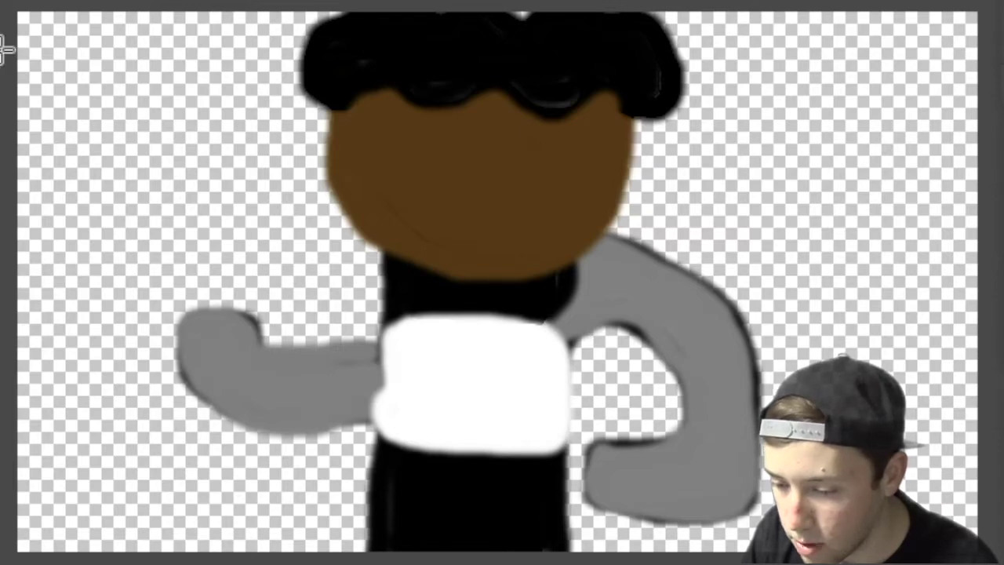
mouse_move(370, 179)
mouse_down()
mouse_move(388, 212)
mouse_move(433, 246)
mouse_move(493, 260)
mouse_move(547, 250)
mouse_move(597, 188)
mouse_move(381, 183)
mouse_up()
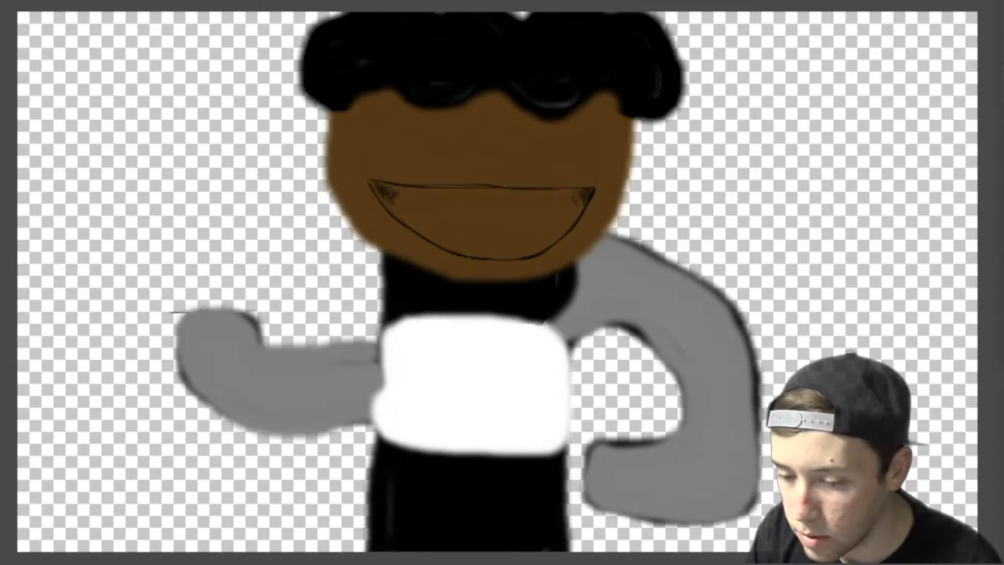
- Paint a brown thumbs-up hand at the end of each grey arm and fill both hands with brown
mouse_move(167, 308)
mouse_down()
mouse_move(267, 313)
mouse_move(256, 207)
mouse_move(245, 173)
mouse_move(223, 163)
mouse_move(221, 244)
mouse_move(152, 250)
mouse_move(161, 317)
mouse_up()
mouse_move(601, 443)
mouse_down()
mouse_move(520, 408)
mouse_move(520, 430)
mouse_move(482, 445)
mouse_move(511, 491)
mouse_move(564, 497)
mouse_move(588, 476)
mouse_move(592, 445)
mouse_up()
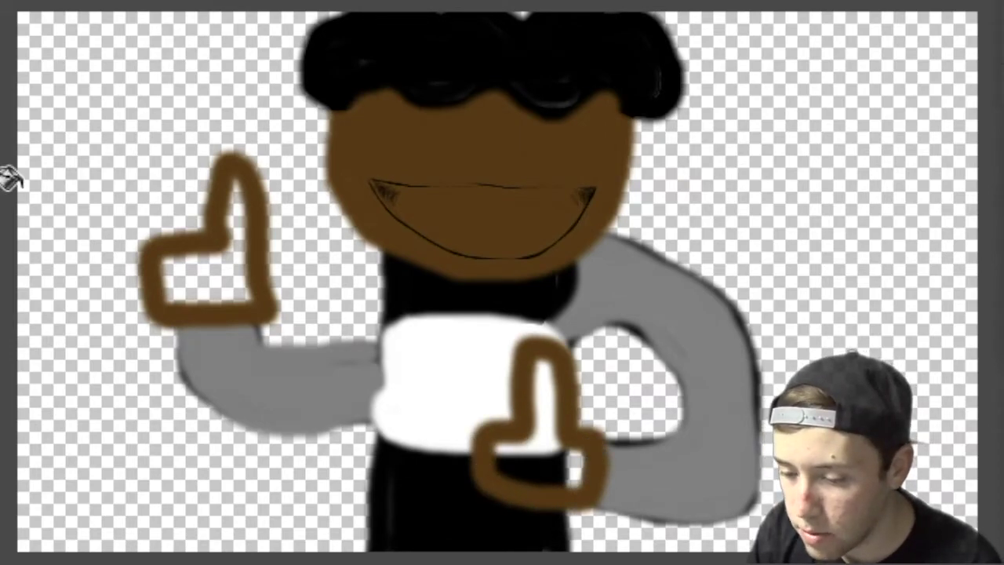
click(198, 263)
click(541, 439)
- Import the blue anime eyes image and position the eyes on the brown face above the smile
click(15, 1)
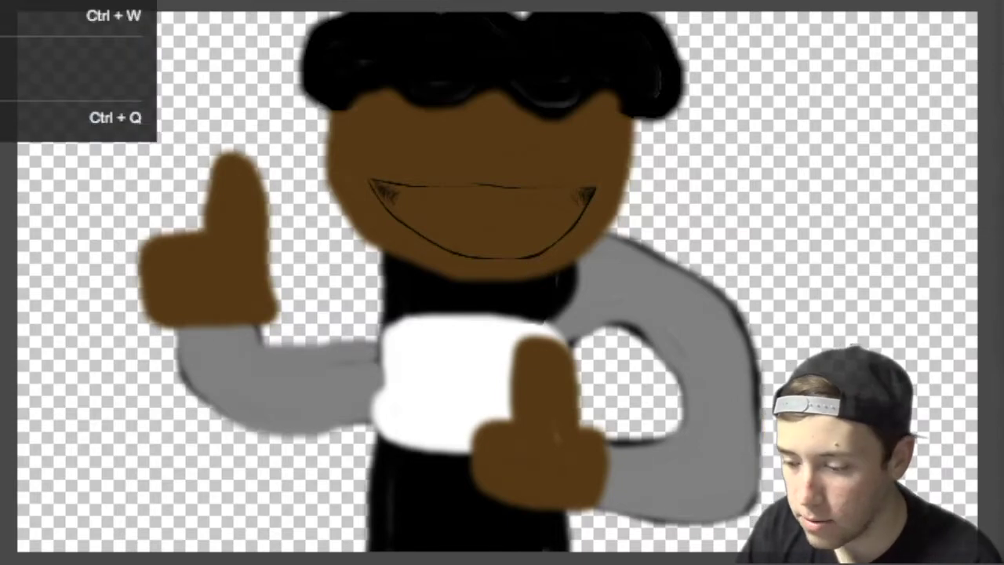
key(ctrl+o)
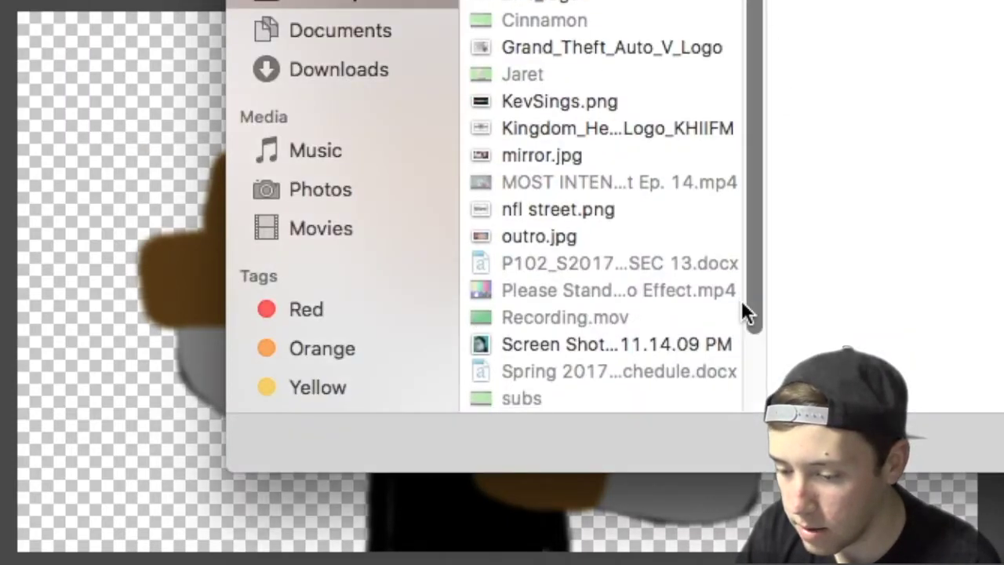
scroll(738, 306, down, 3)
double_click(616, 230)
drag(996, 228, 499, 209)
drag(85, 125, 390, 112)
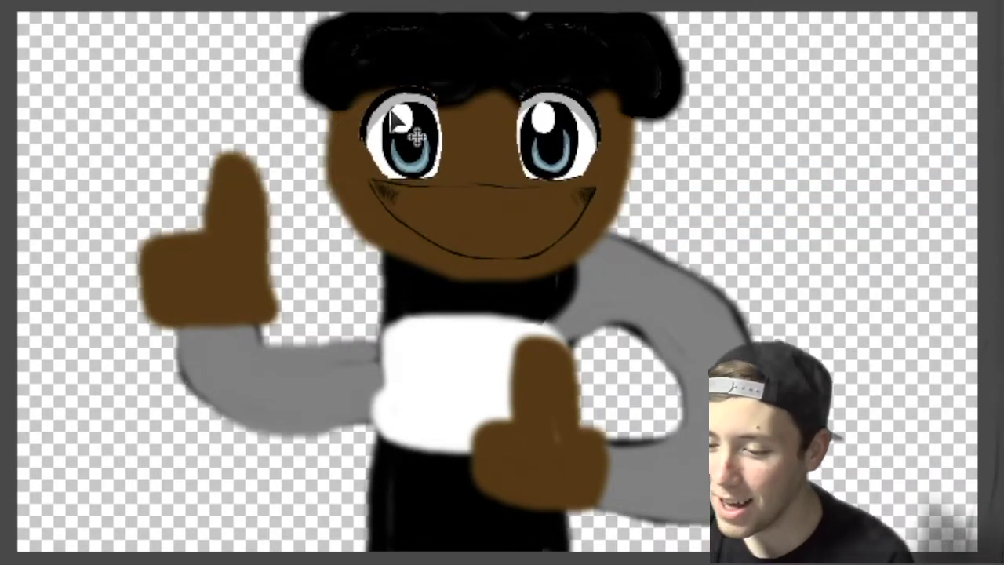